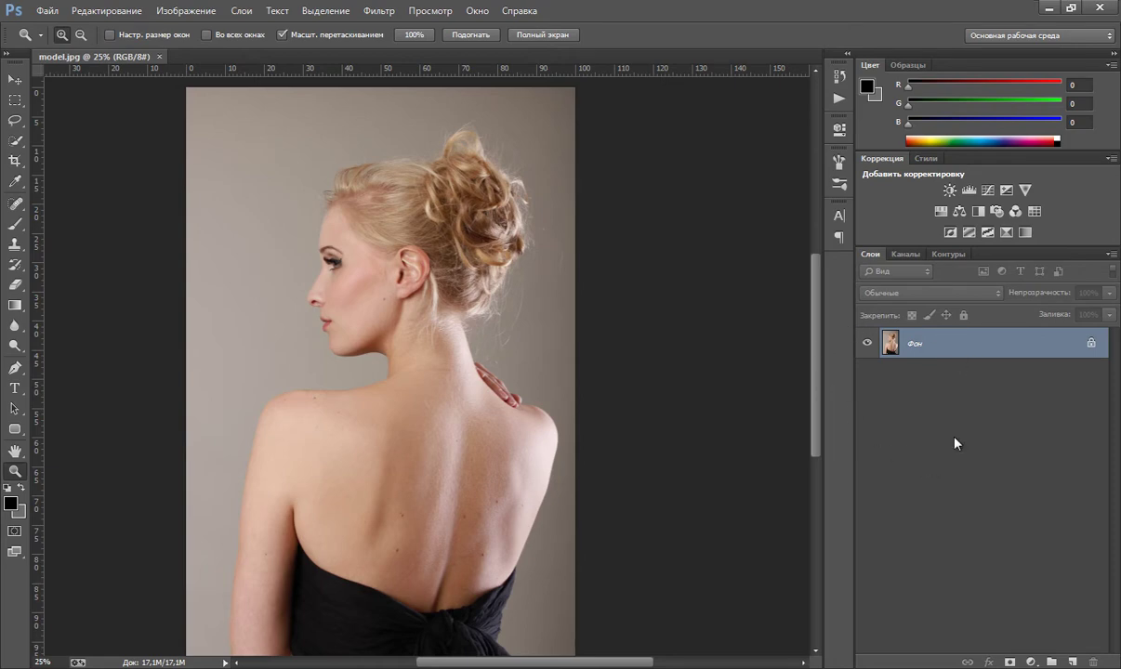
- Duplicate the background layer and make the copy the active layer
drag(1003, 355, 1002, 351)
key(ctrl+j)
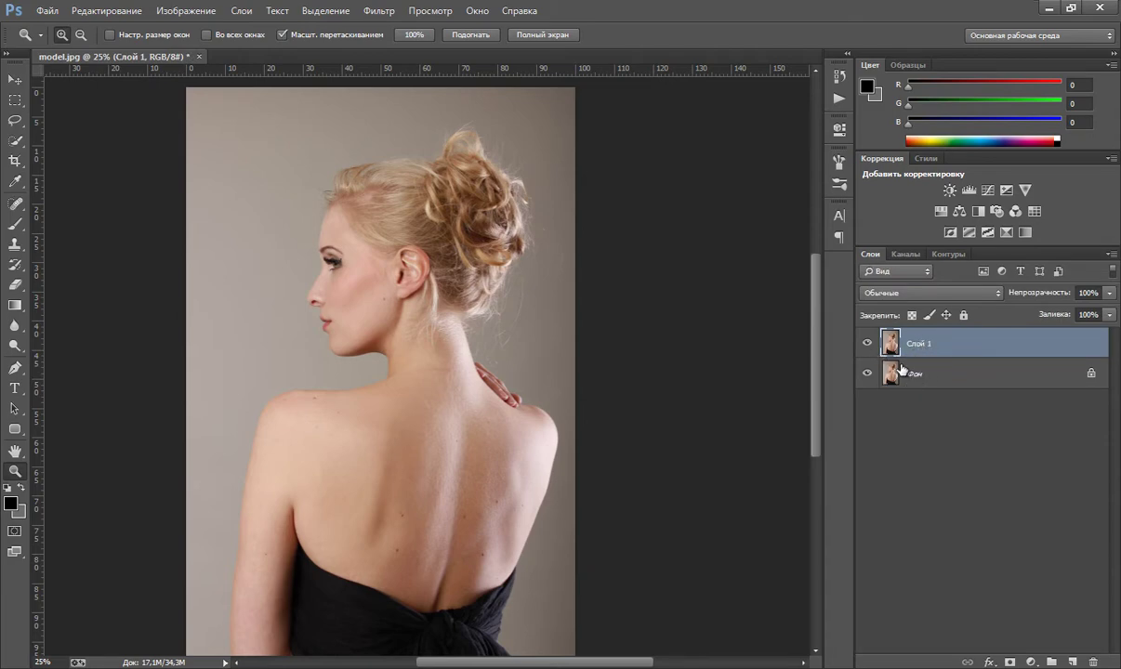
click(914, 376)
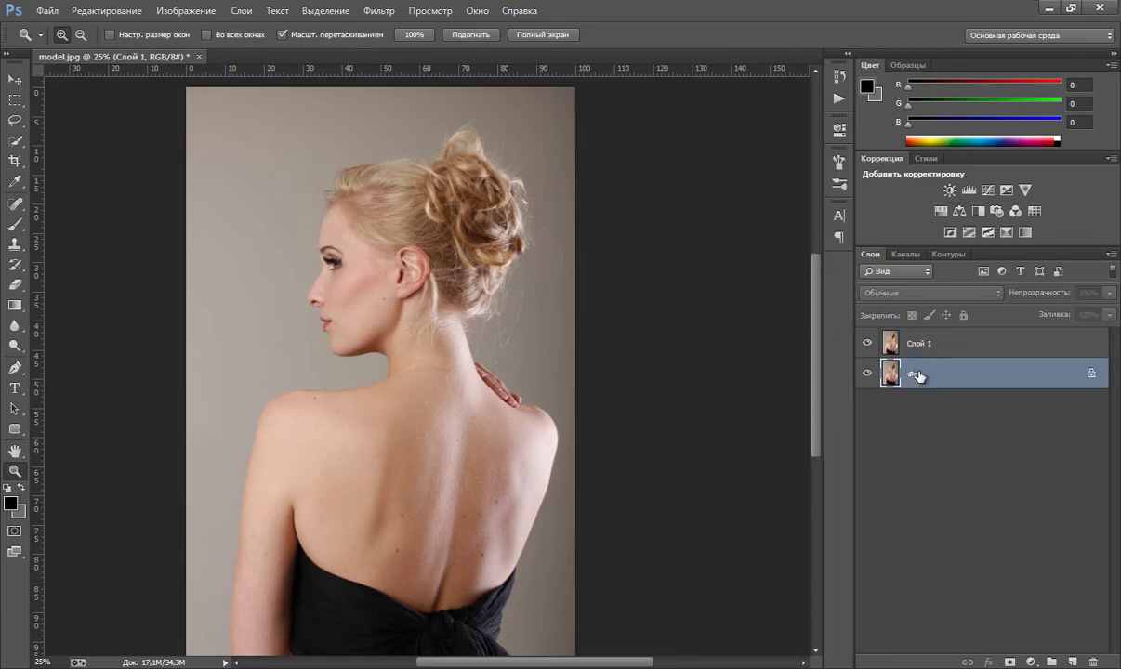
right_click(966, 379)
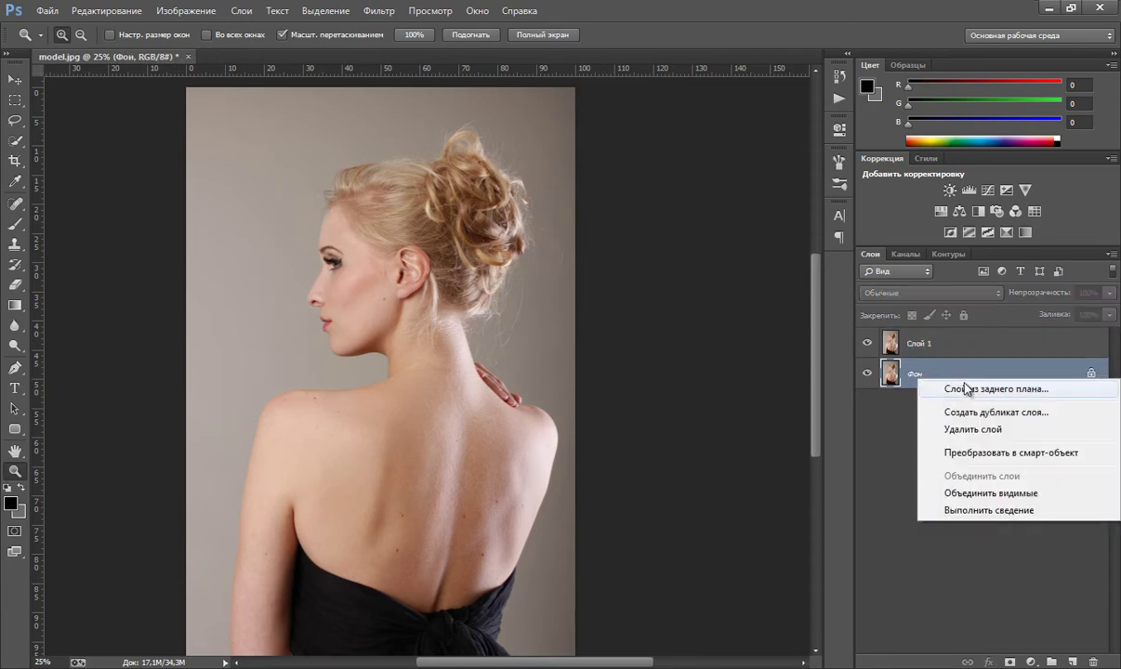
click(918, 346)
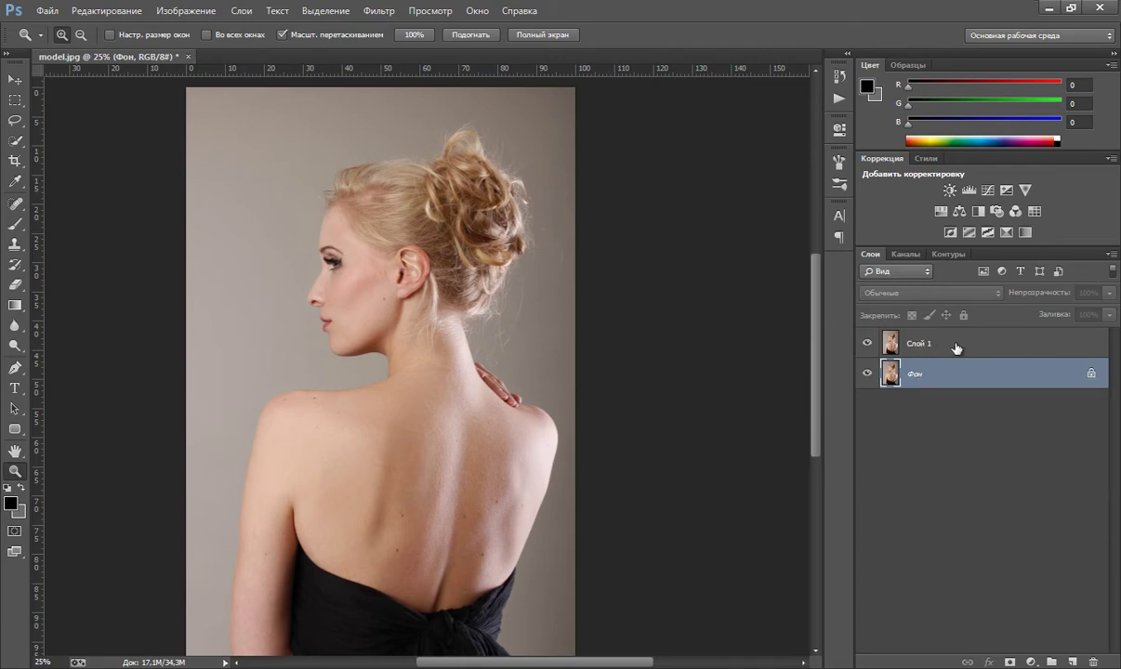
click(1013, 349)
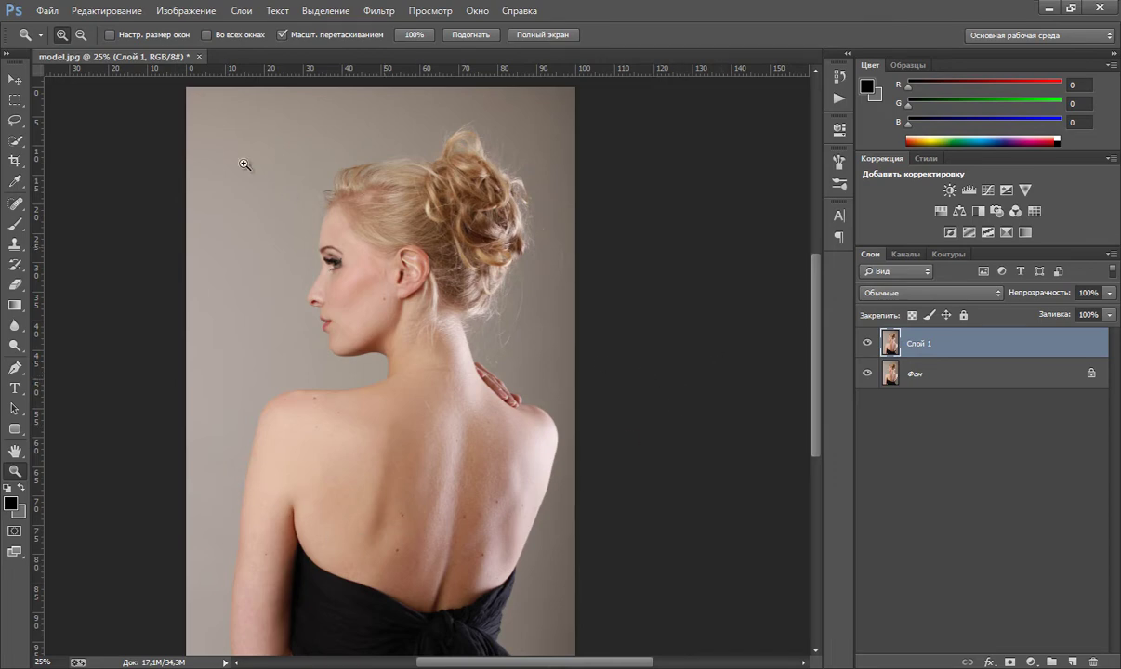
- Desaturate the duplicated layer Слой 1 with the Обесцветить (Desaturate) correction
click(184, 12)
mouse_move(313, 50)
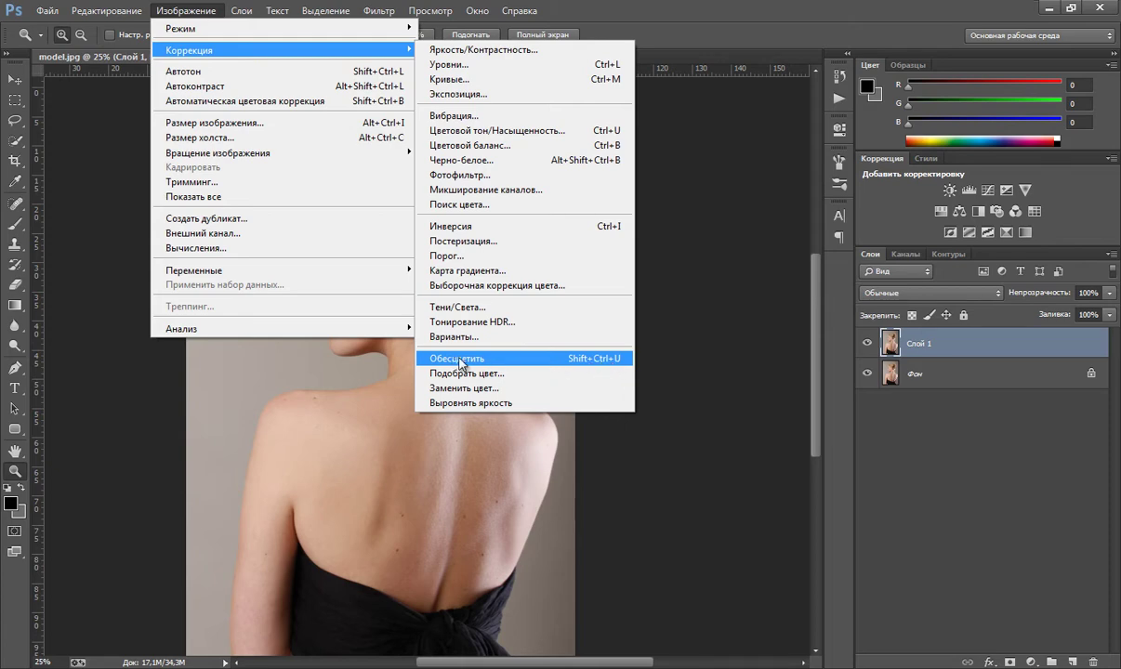
click(568, 362)
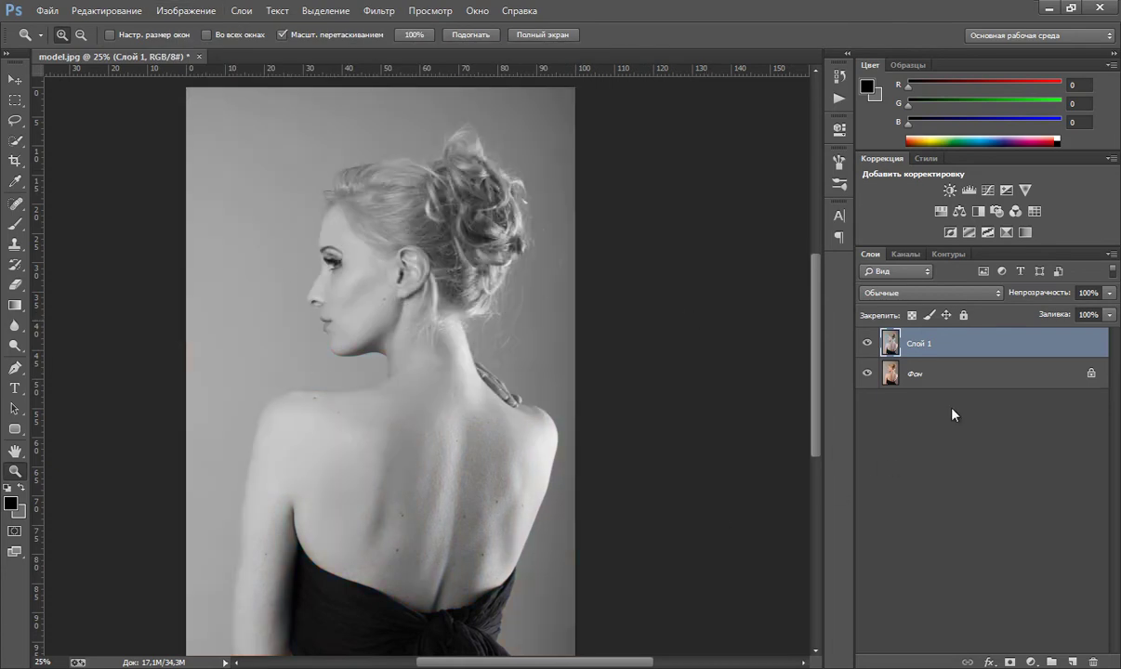
- Hide the desaturated layer Слой 1 and duplicate the colour background layer Фон again
click(867, 344)
click(867, 344)
click(867, 345)
click(1016, 378)
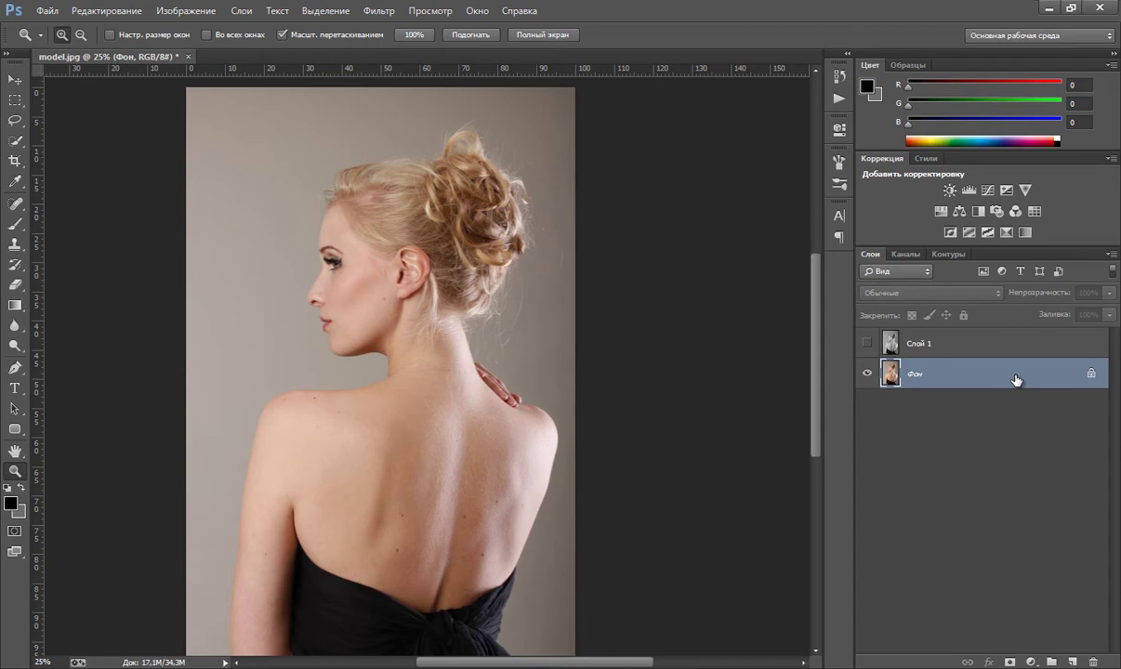
key(ctrl+j)
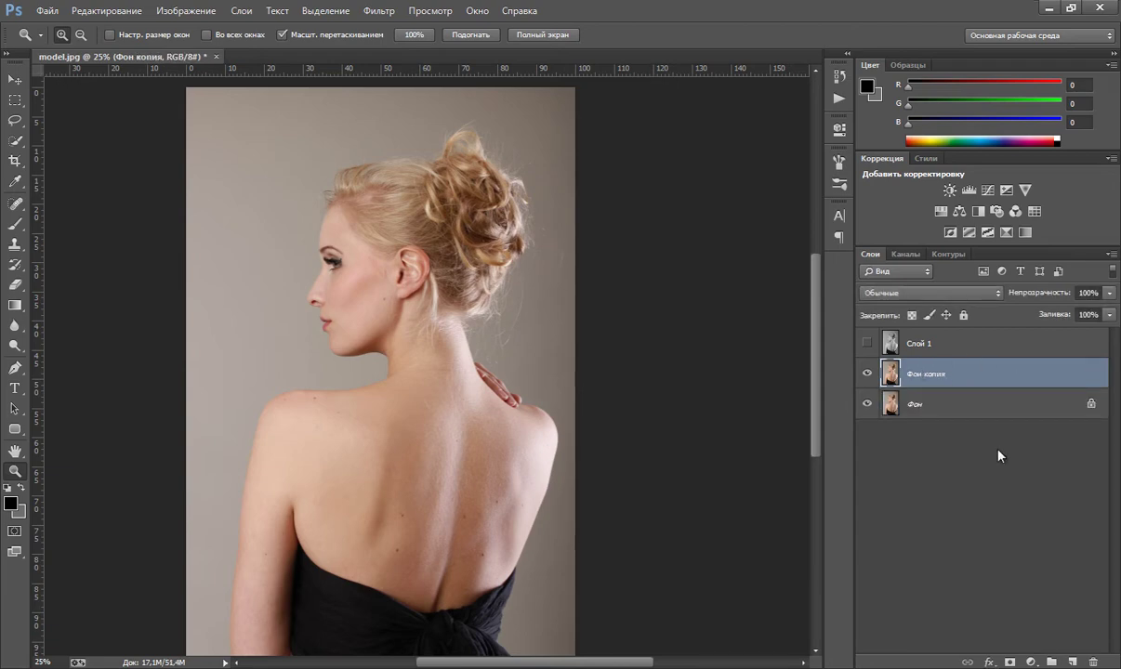
- Add a Черно-белое (Black & White) adjustment layer above Фон копия and clip it to that layer
click(1031, 662)
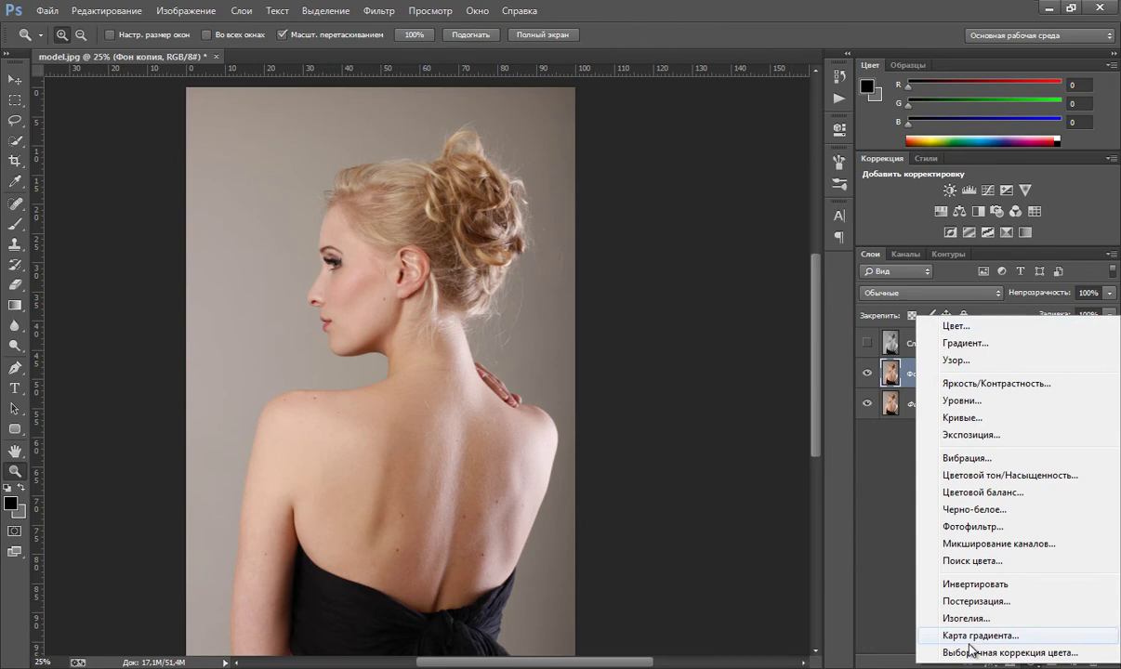
click(972, 513)
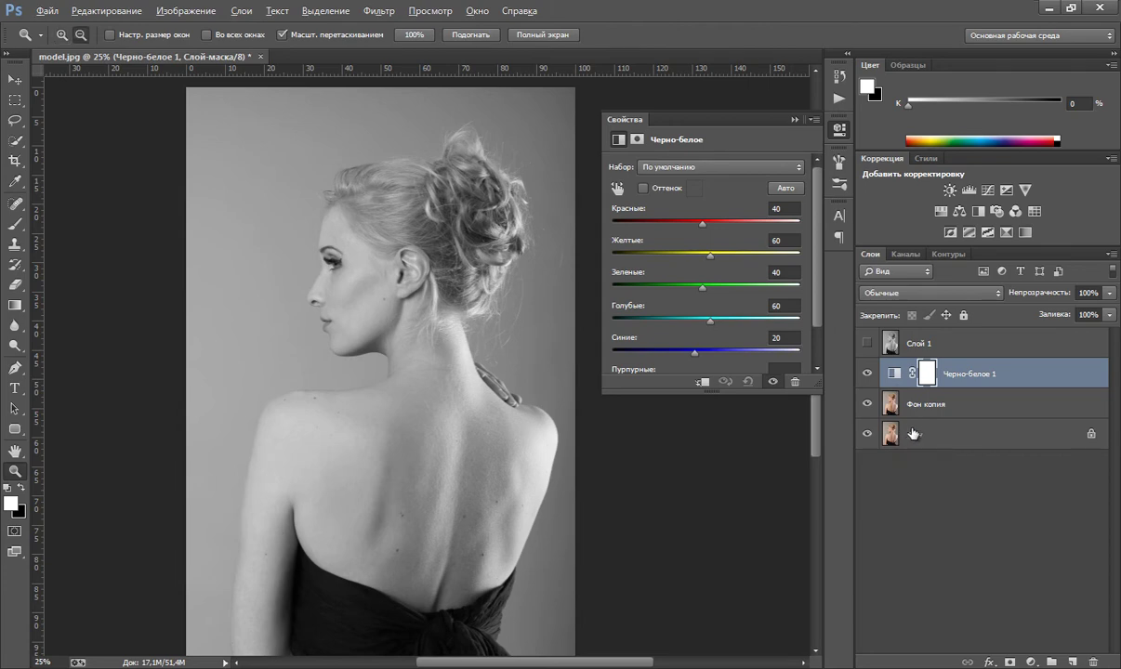
drag(911, 420, 907, 382)
alt+click(907, 387)
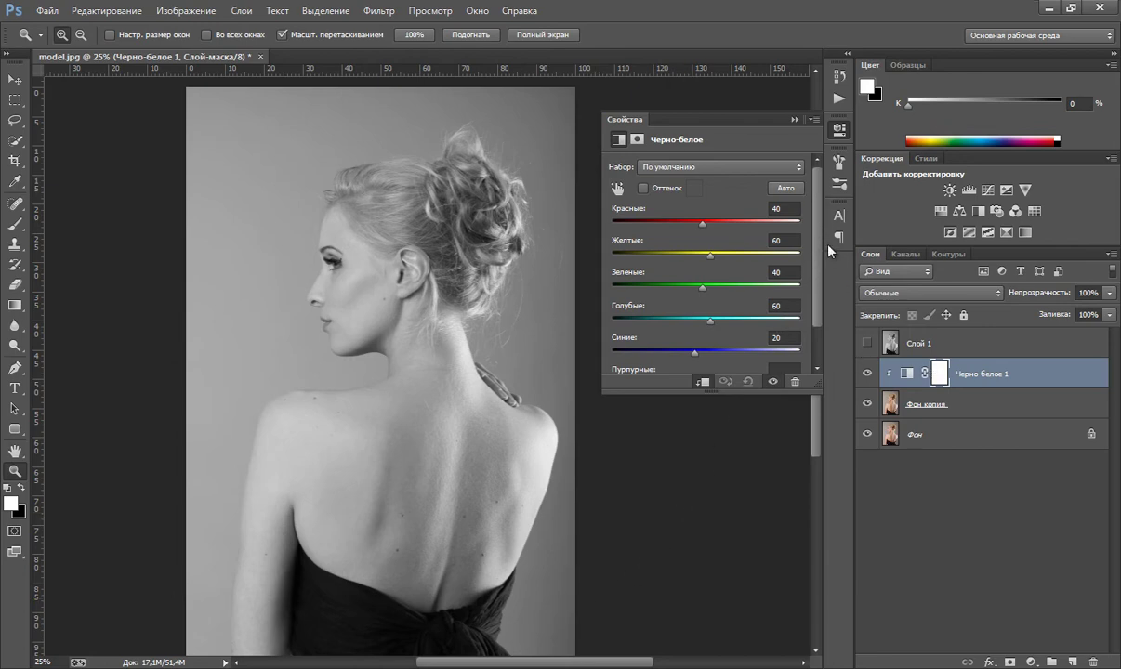
- Try Yellows at 300 in the Black & White adjustment, then set Reds to 79 and Yellows to 60
scroll(817, 224, down, 2)
scroll(815, 224, up, 2)
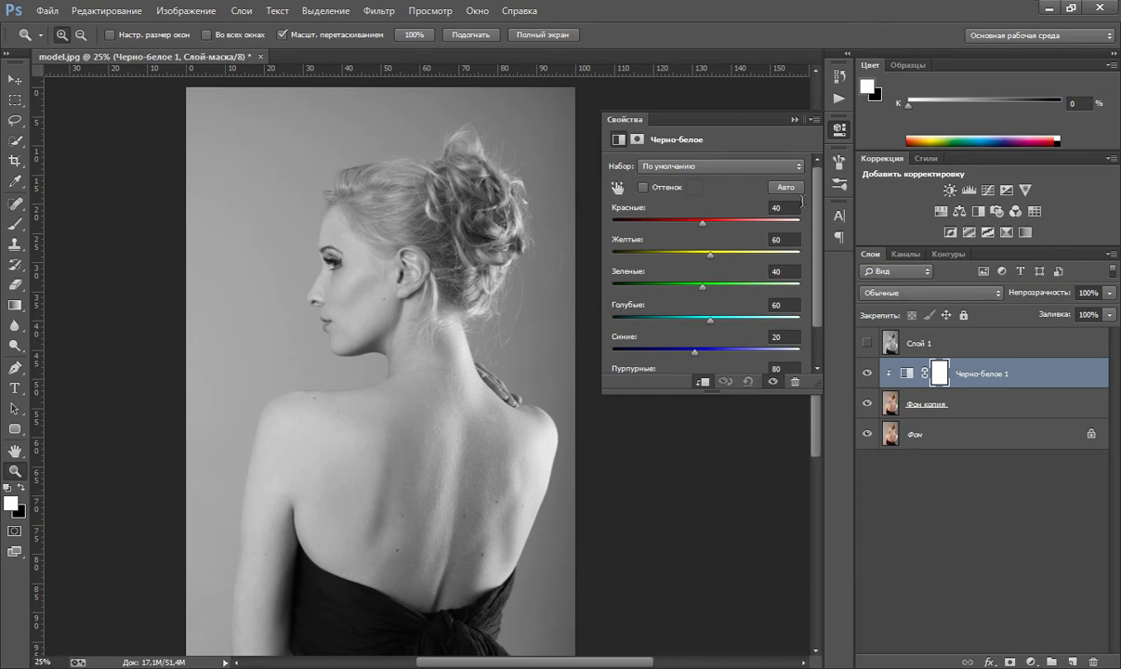
scroll(768, 181, down, 3)
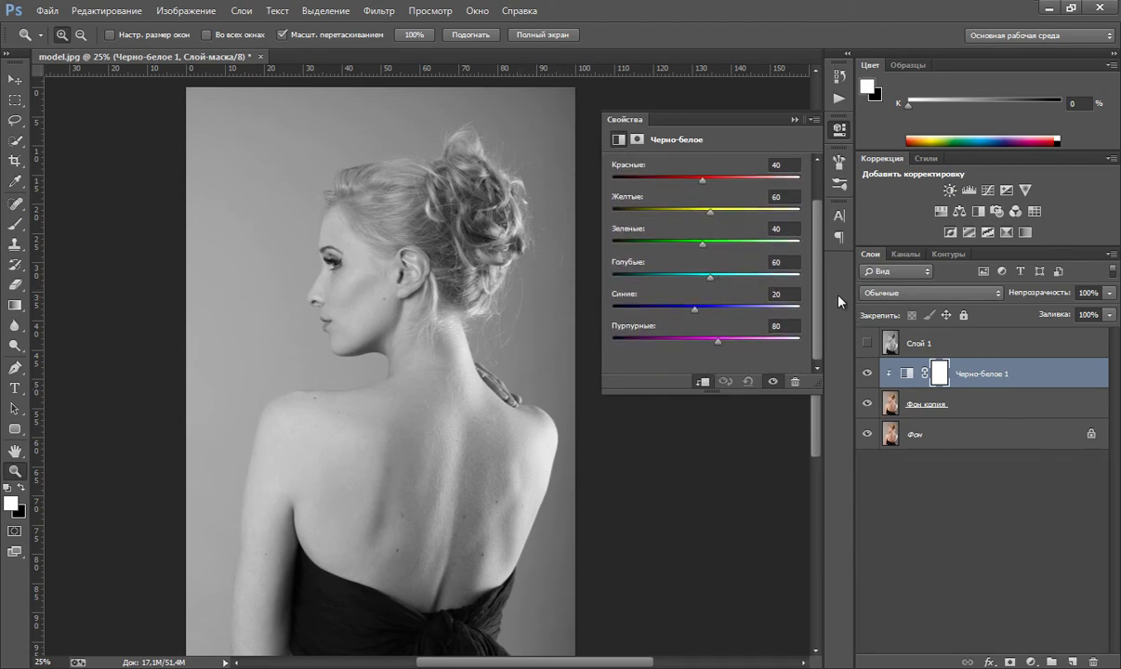
scroll(769, 303, up, 3)
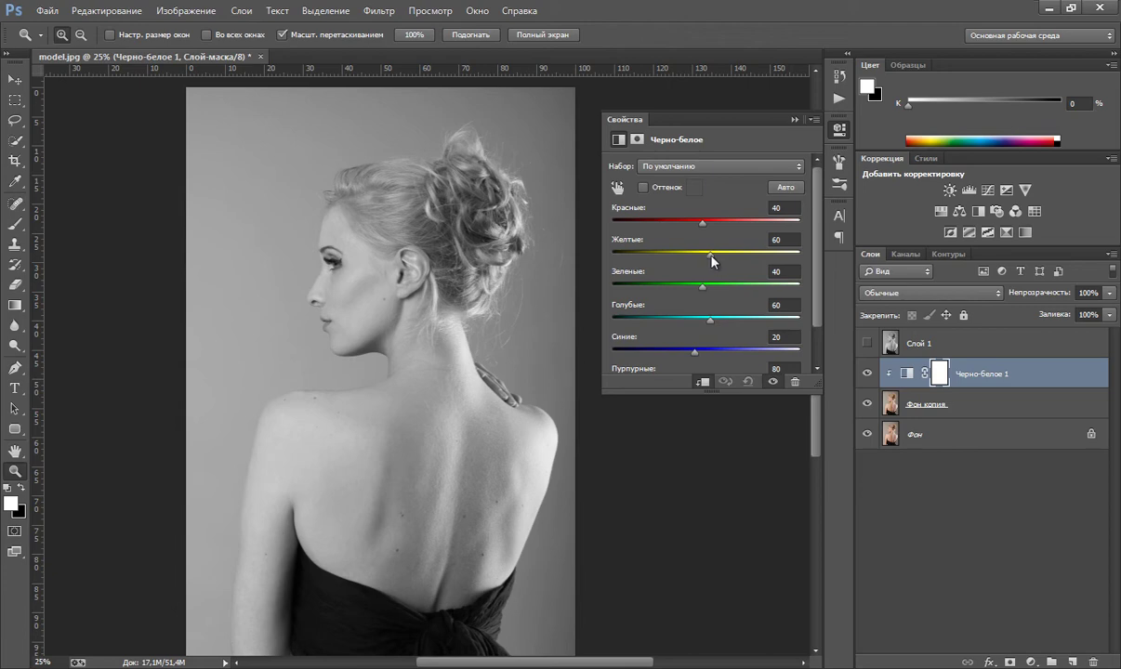
drag(711, 259, 806, 266)
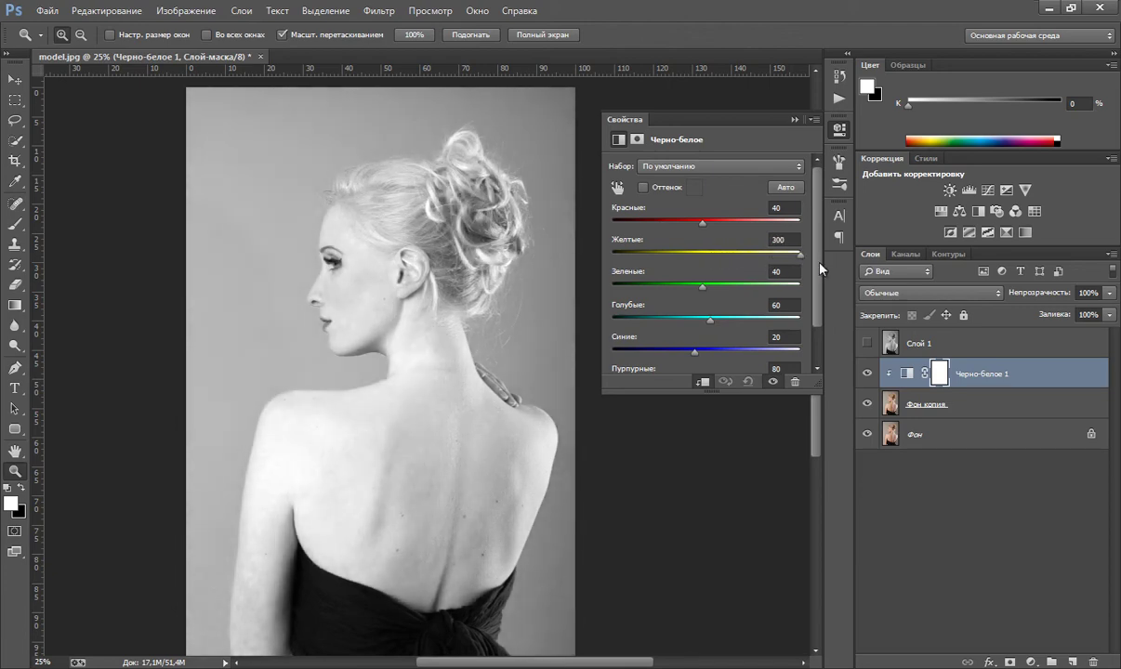
drag(807, 267, 717, 223)
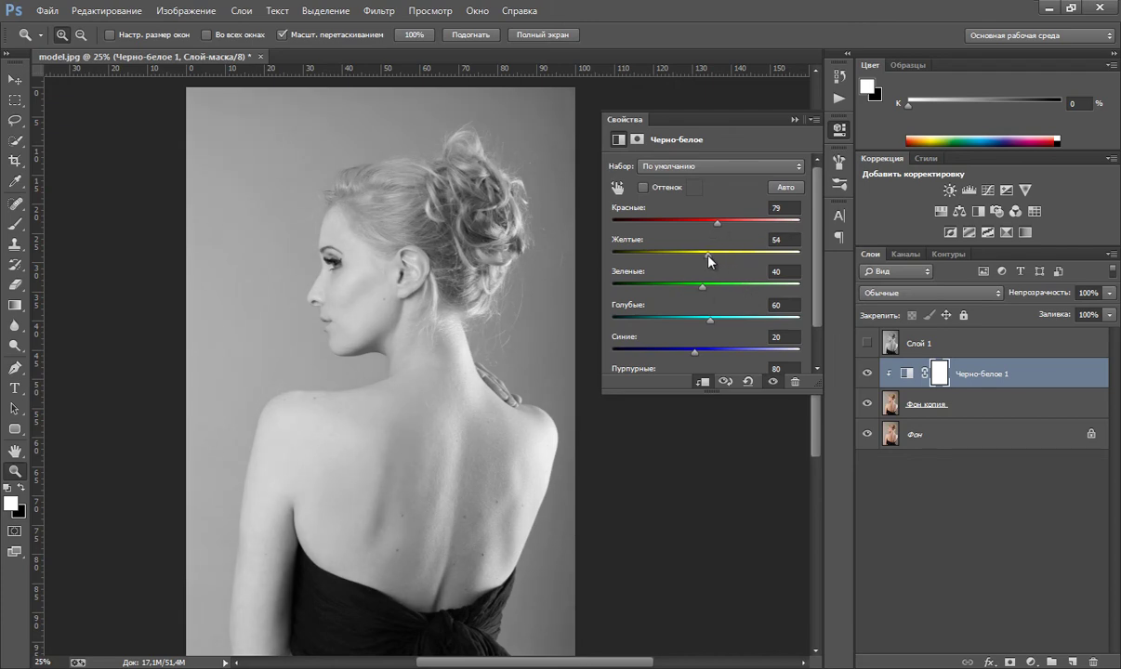
click(712, 256)
scroll(819, 230, down, 1)
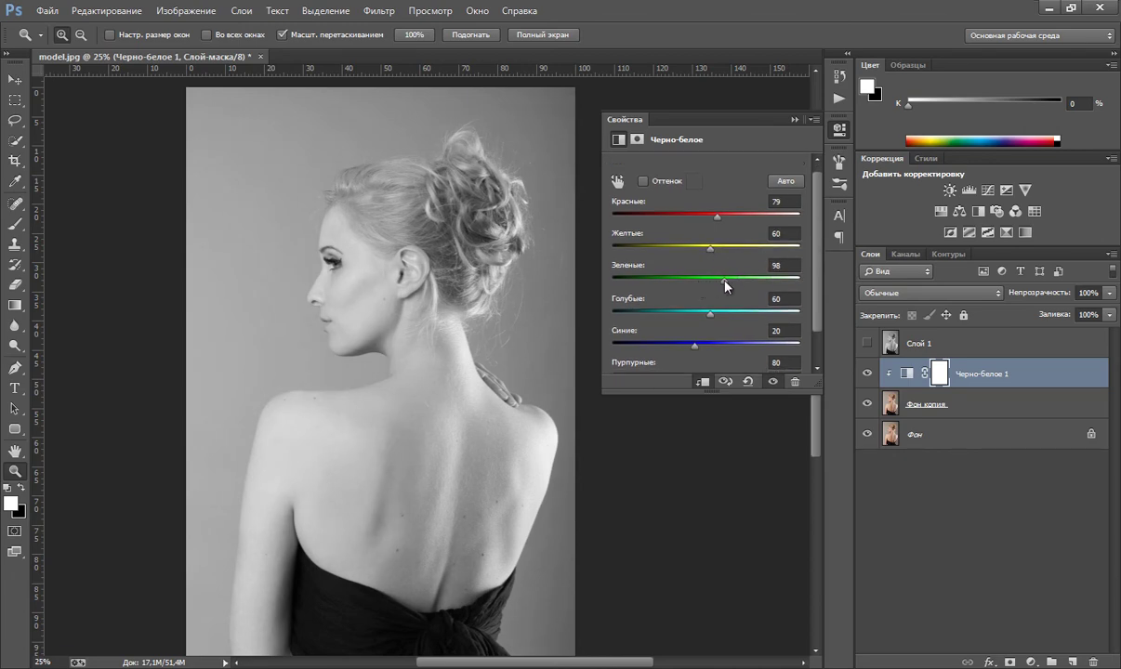
- Set the Black & White adjustment's Greens to 15, Cyans to 100 and Blues to 87, and shift the Magentas
mouse_move(702, 281)
mouse_down()
mouse_move(663, 280)
mouse_move(693, 280)
mouse_up()
scroll(814, 269, down, 3)
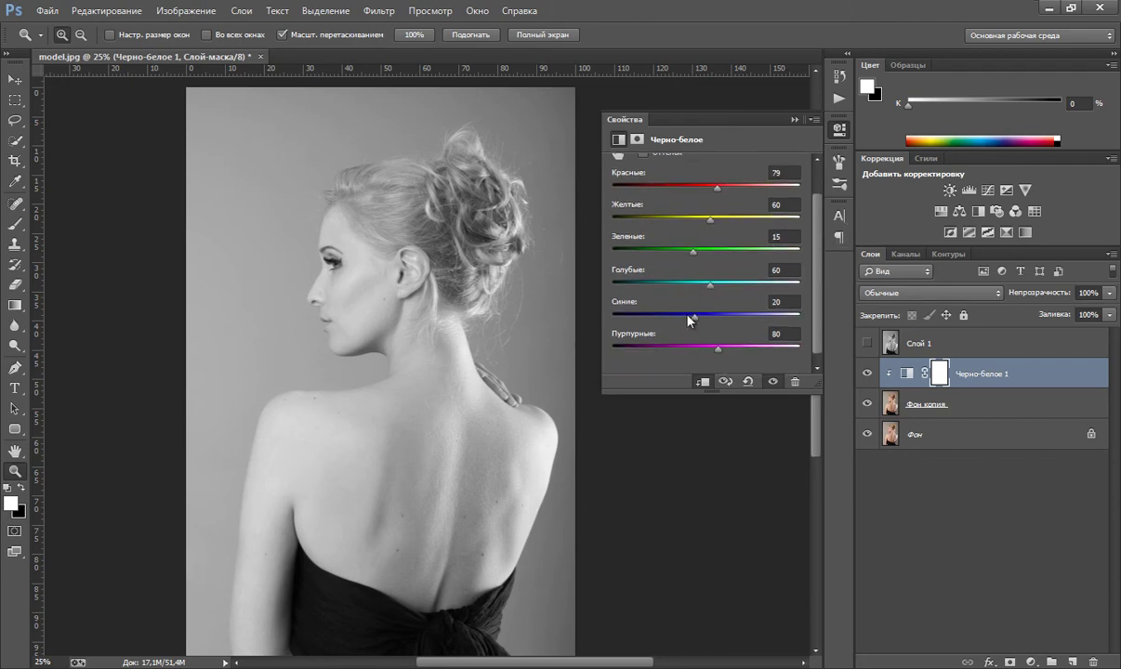
drag(713, 288, 663, 316)
drag(661, 317, 722, 318)
scroll(812, 275, down, 1)
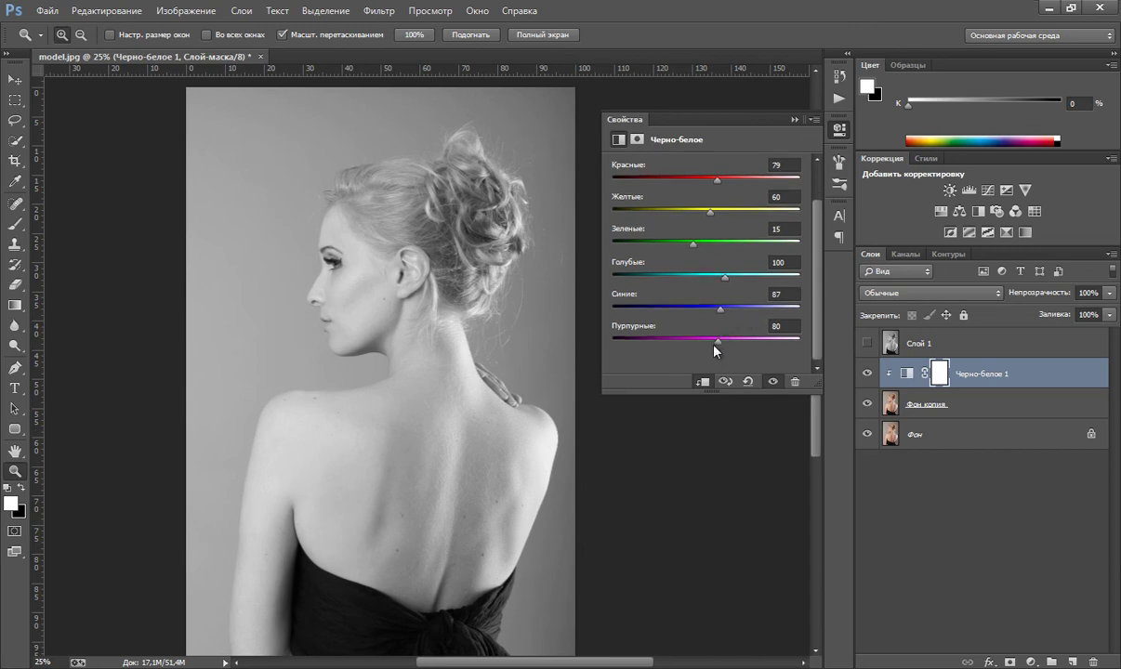
mouse_move(721, 345)
mouse_down()
mouse_move(732, 340)
mouse_move(664, 340)
mouse_move(742, 347)
mouse_move(728, 350)
mouse_up()
scroll(825, 273, up, 2)
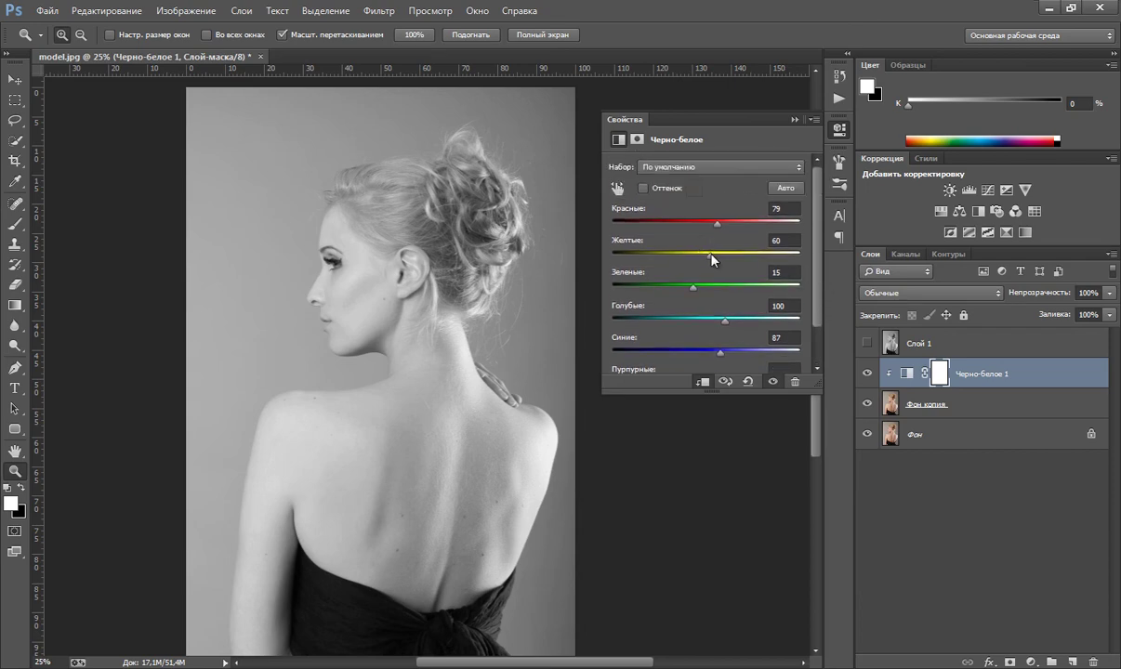
- Darken the skin and hair by setting Reds to 54 and Yellows to 36, and lower the Greens slightly
drag(710, 255, 713, 223)
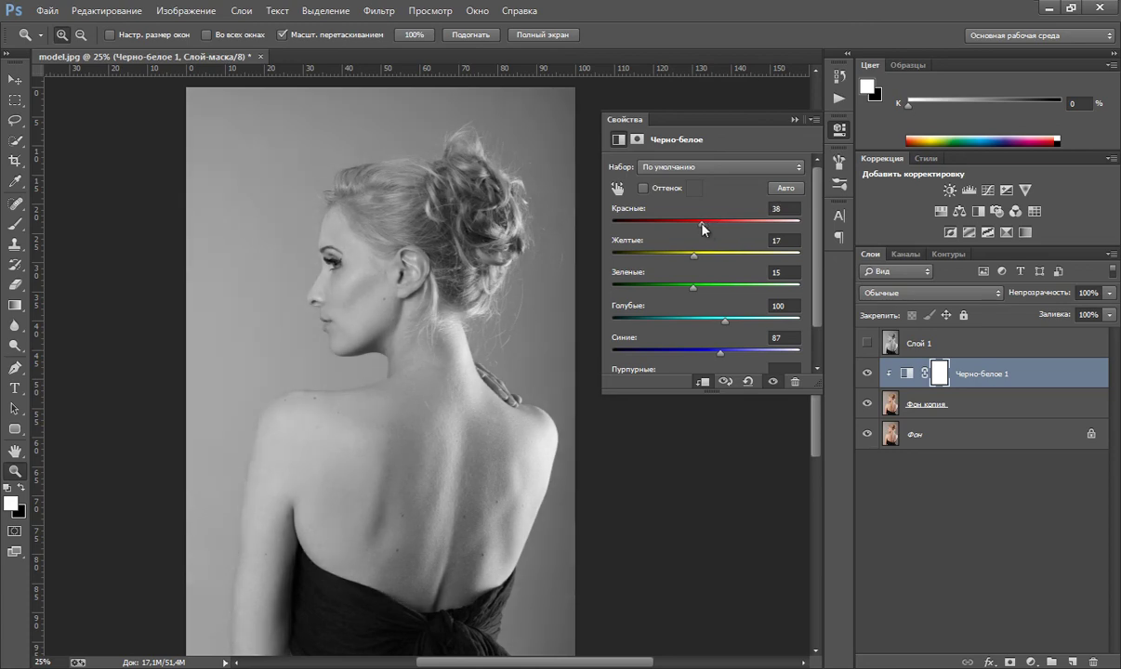
drag(704, 229, 701, 257)
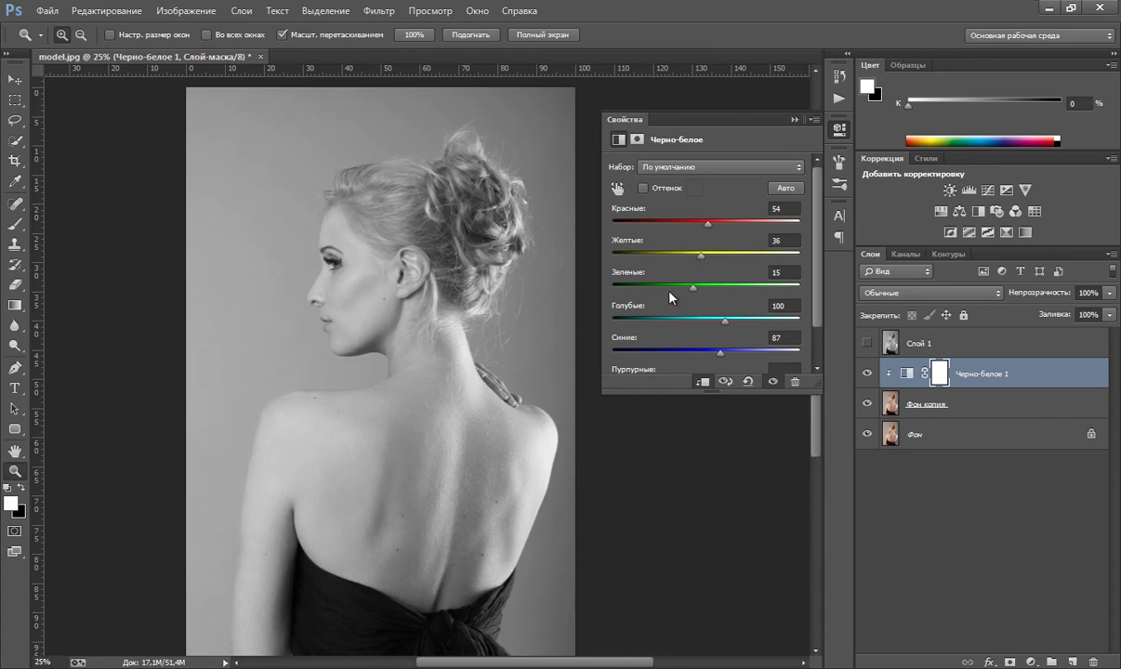
drag(695, 290, 688, 290)
scroll(821, 204, down, 1)
scroll(820, 251, up, 1)
- Apply the automatic colour mix to the Black & White adjustment and collapse its properties
click(791, 192)
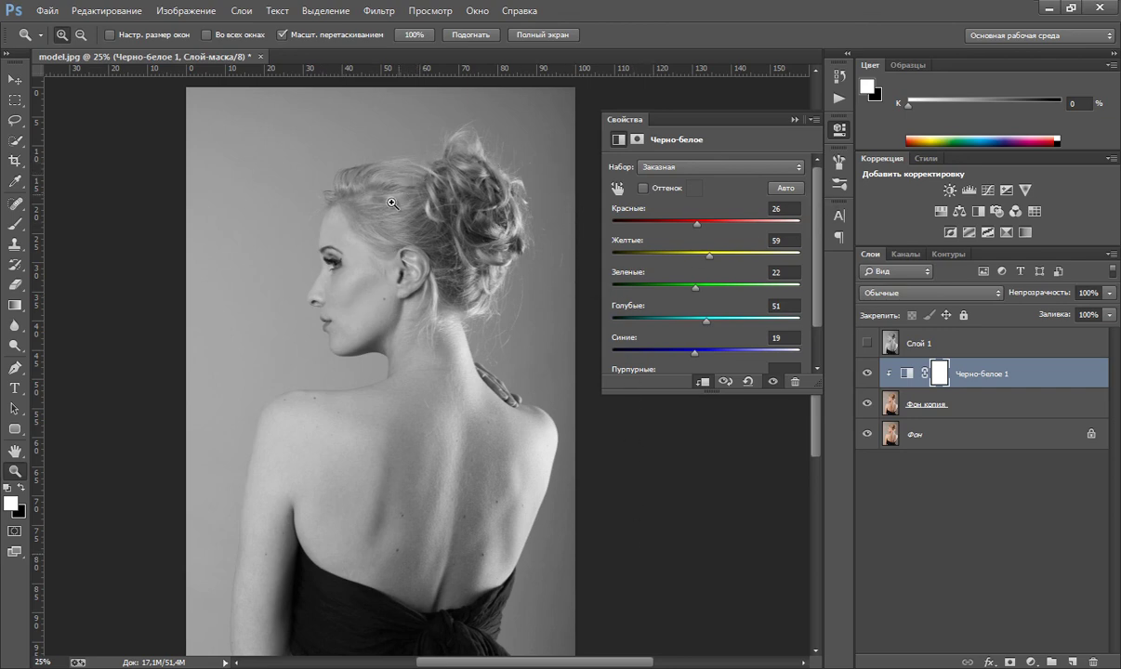
drag(818, 186, 819, 223)
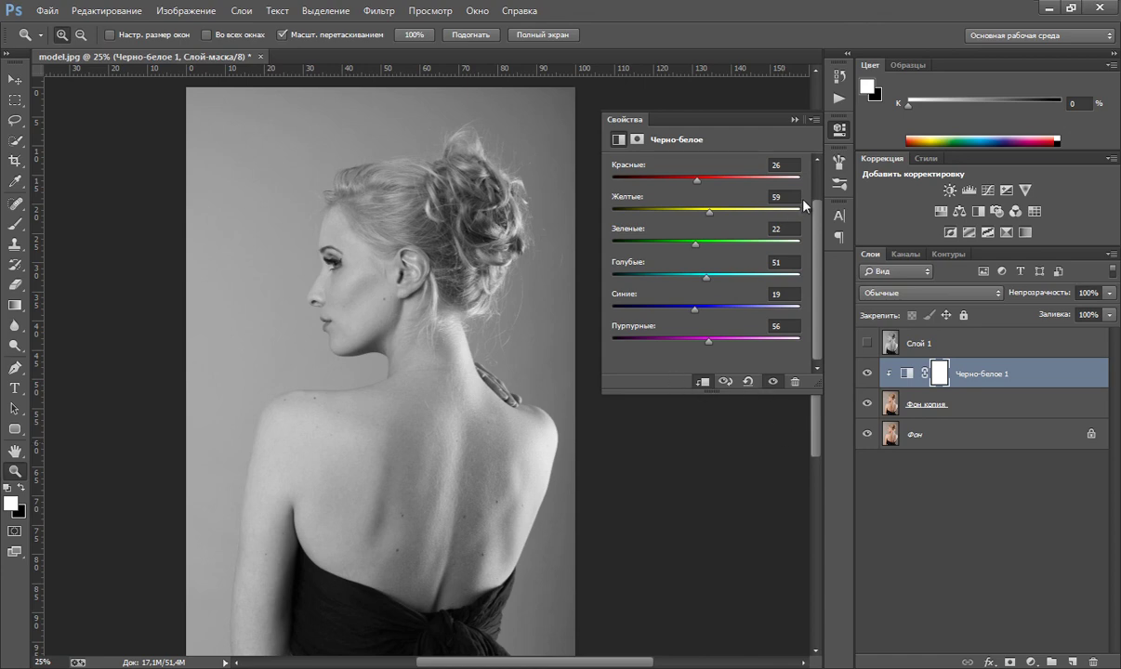
click(793, 120)
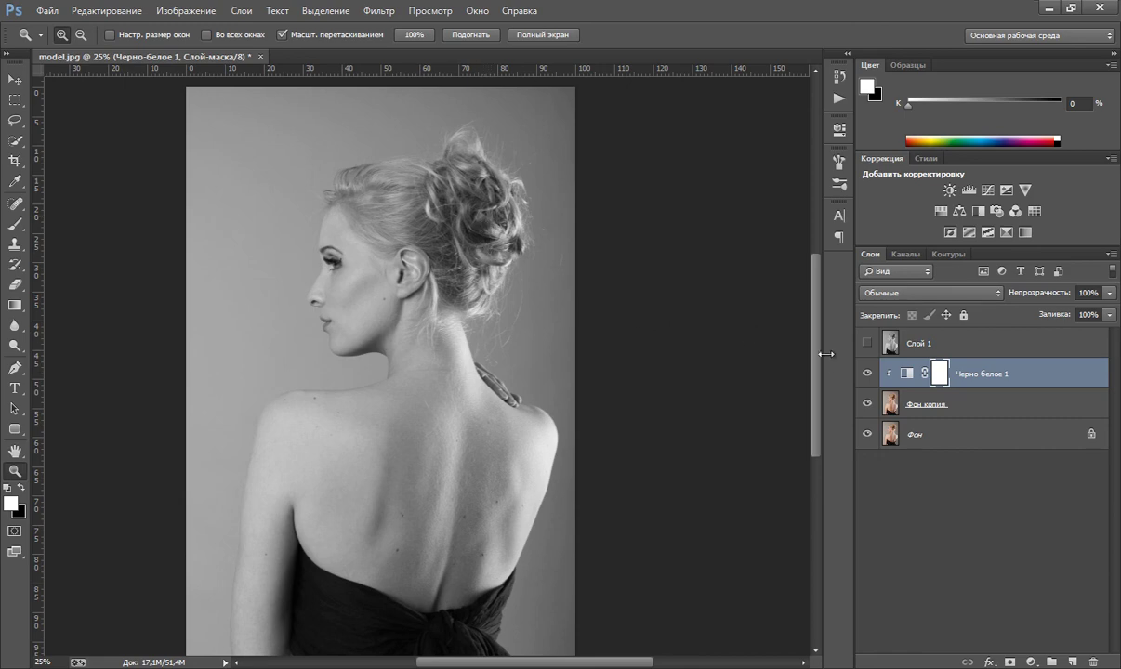
- Compare the desaturated Слой 1 with the Black & White adjustment by toggling the layer's visibility, leaving it hidden
click(868, 345)
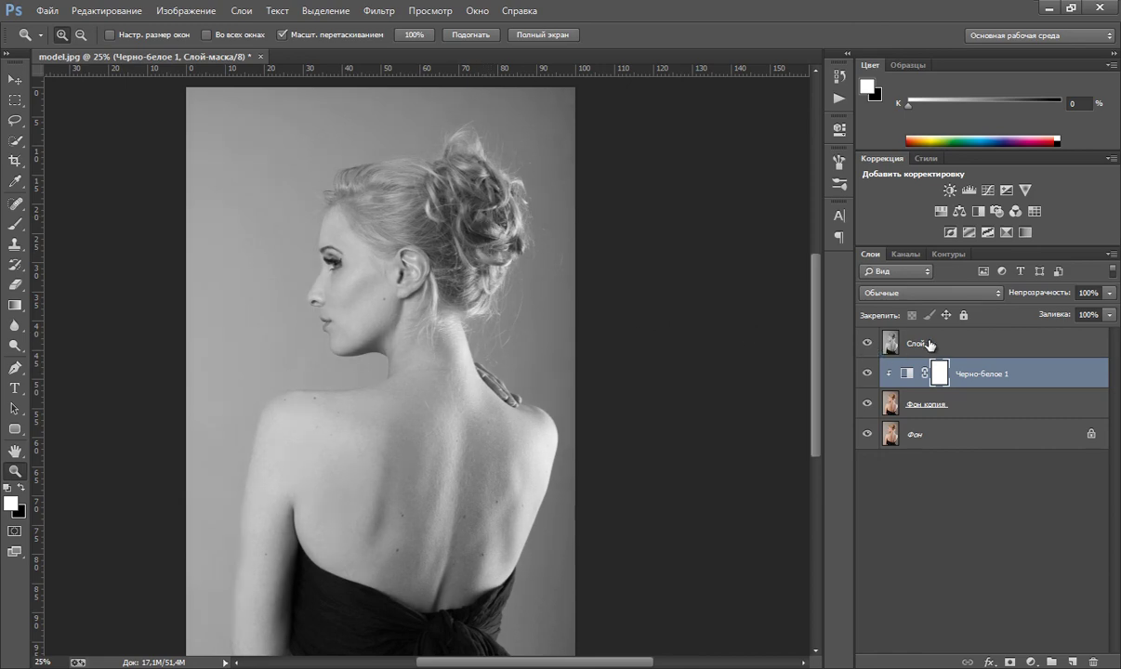
click(890, 342)
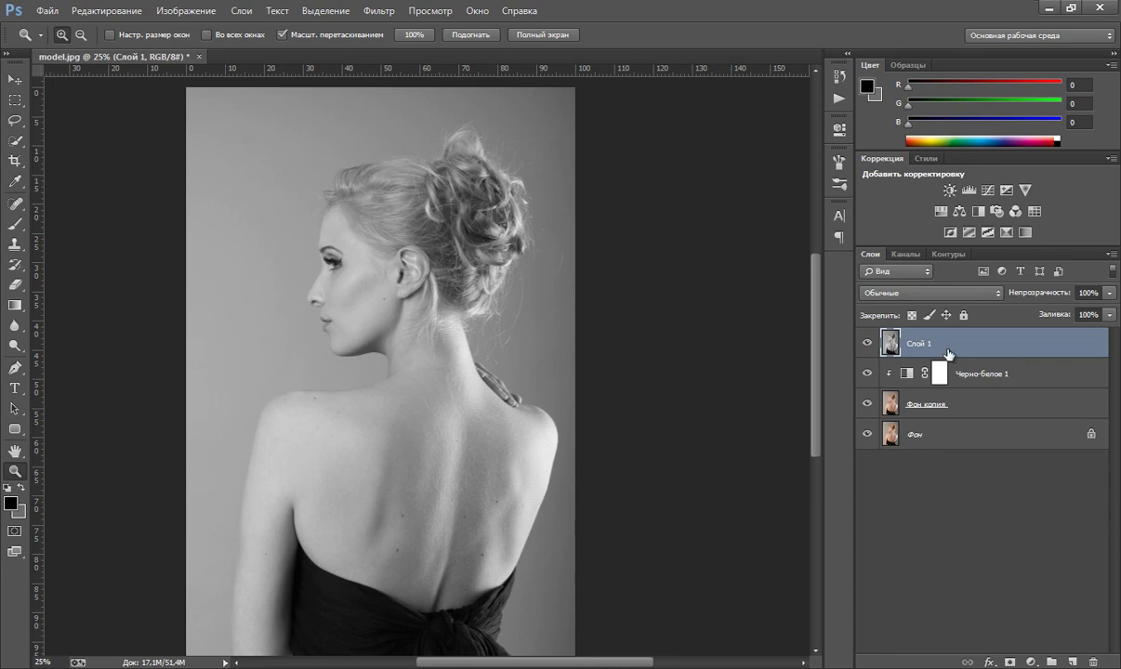
click(867, 344)
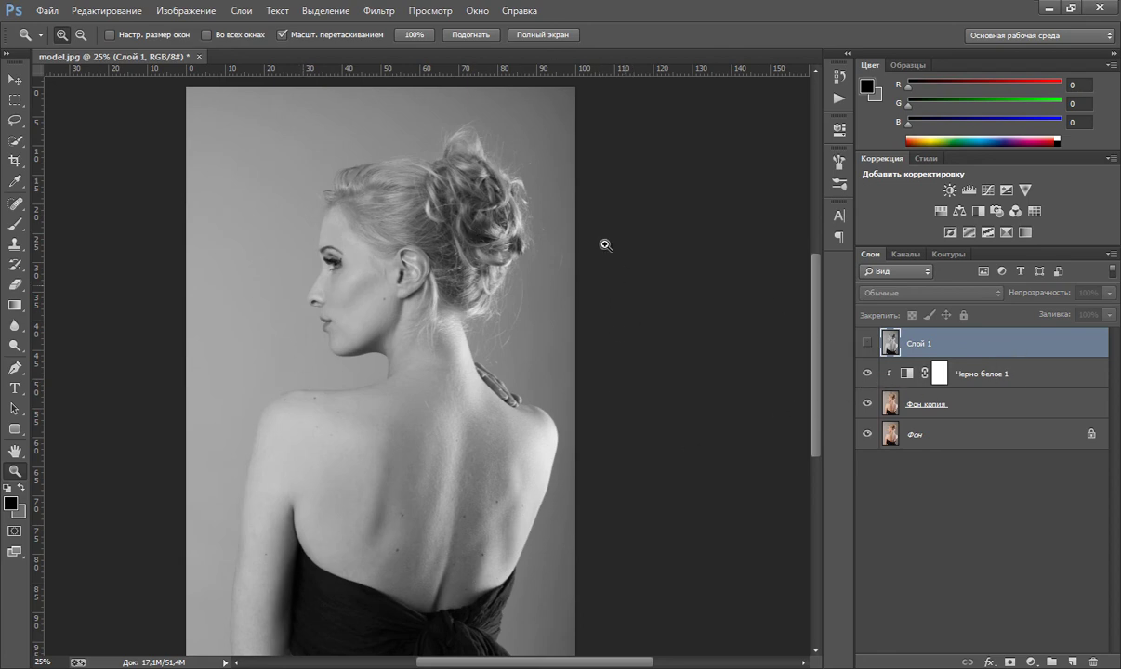
click(867, 344)
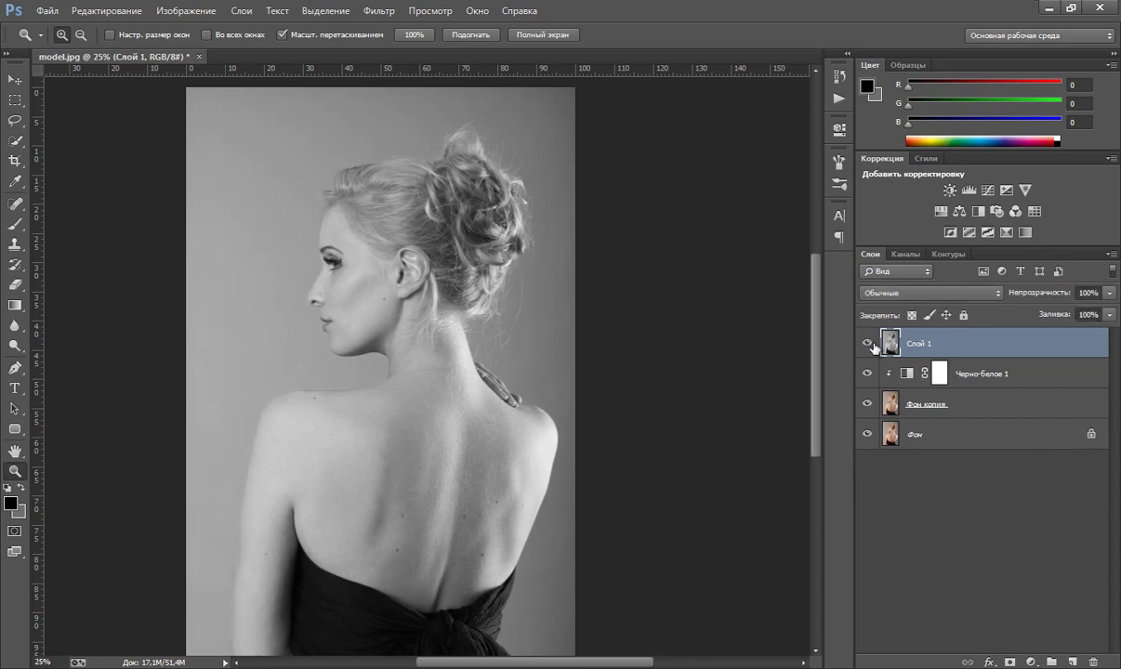
click(871, 345)
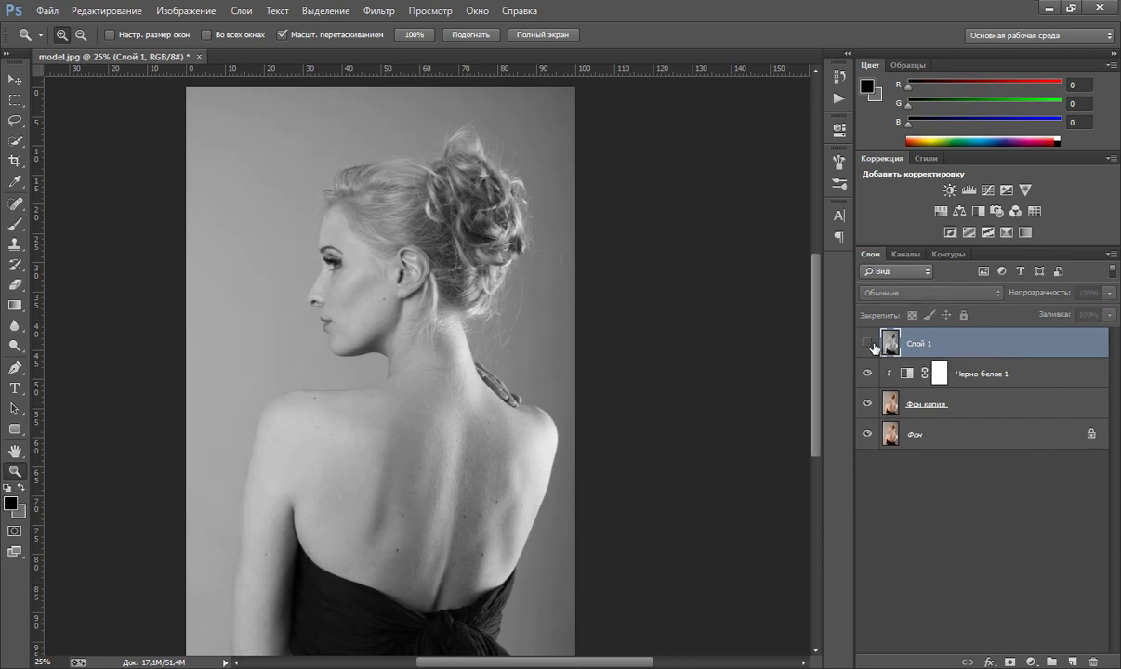
click(868, 345)
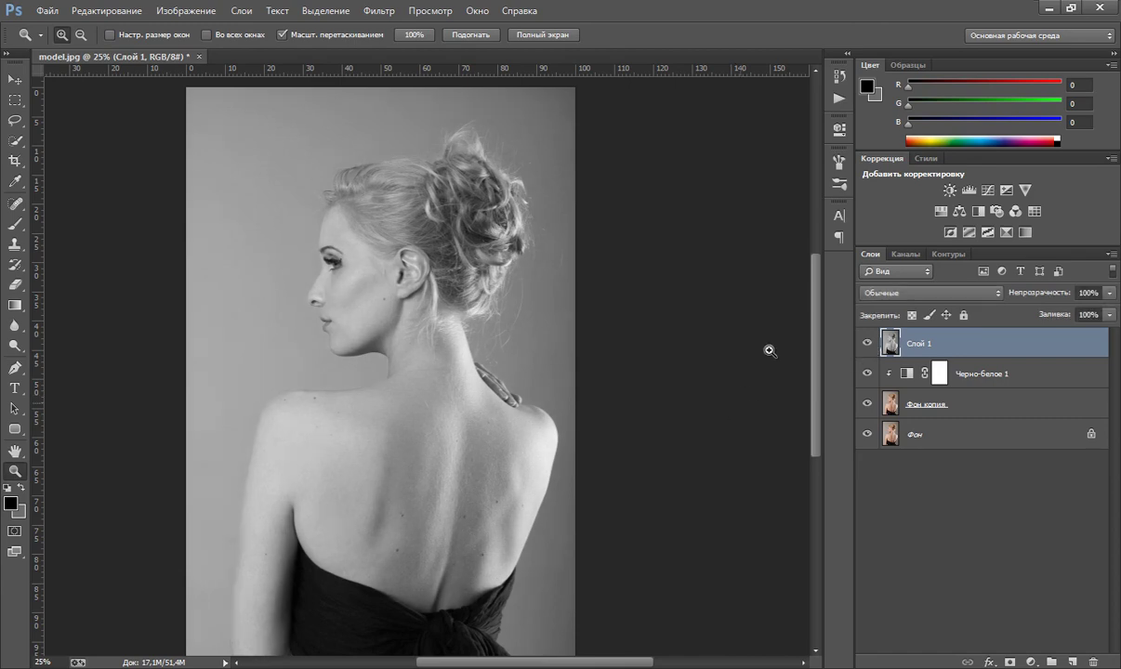
click(867, 344)
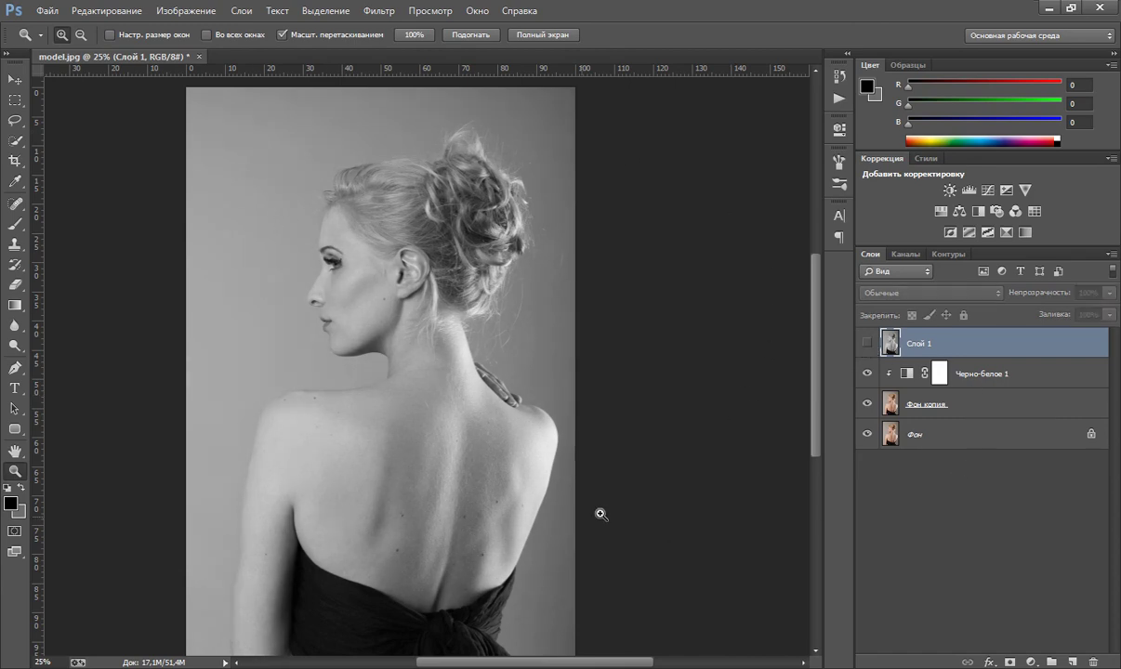